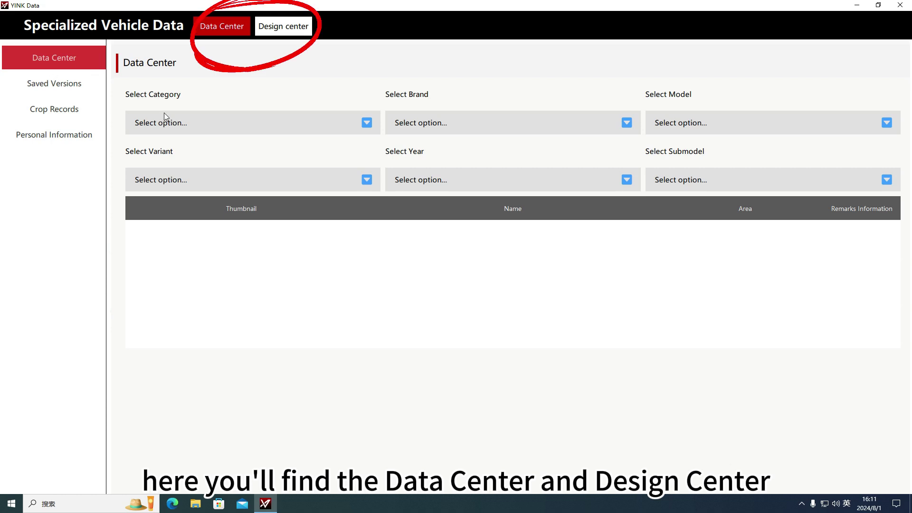
{"action": "left_click", "coordinate": [50, 84]}
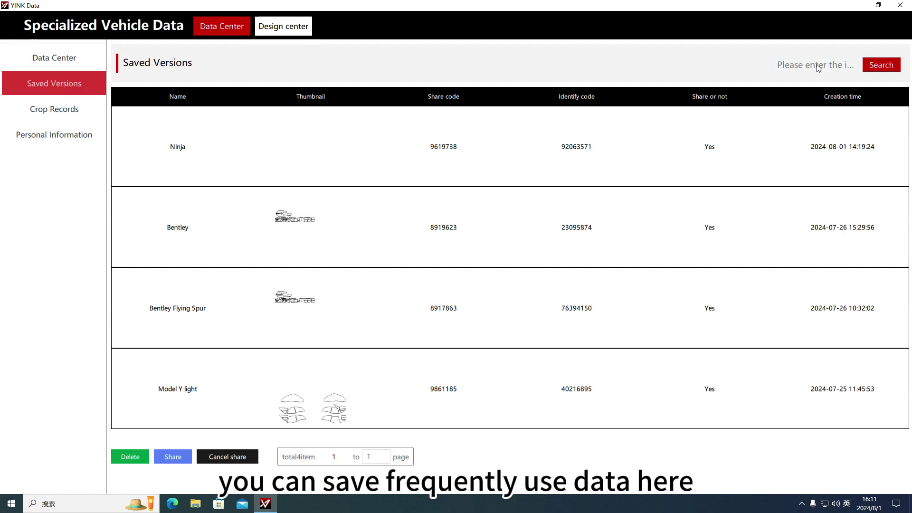
{"action": "left_click", "coordinate": [538, 161]}
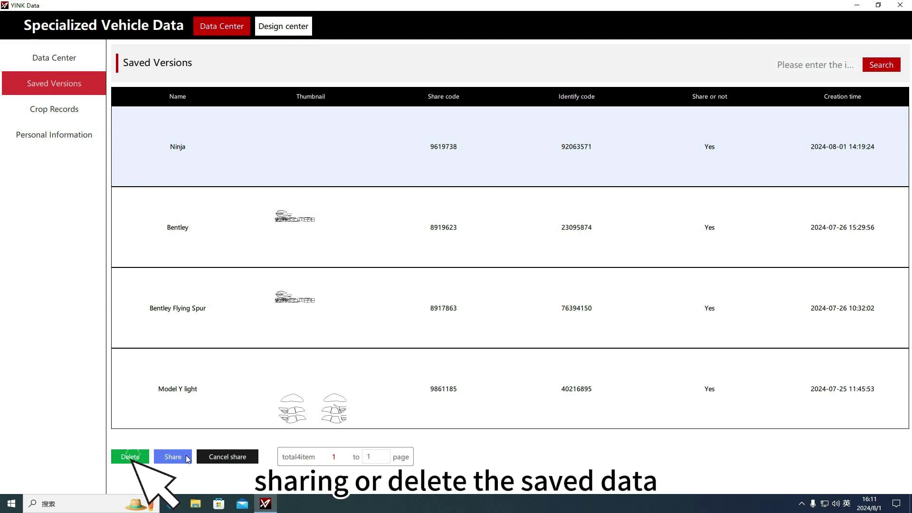
Open Personal Information from Crop Records, then open and dismiss the Change Password dialog.
{"action": "left_click", "coordinate": [41, 110]}
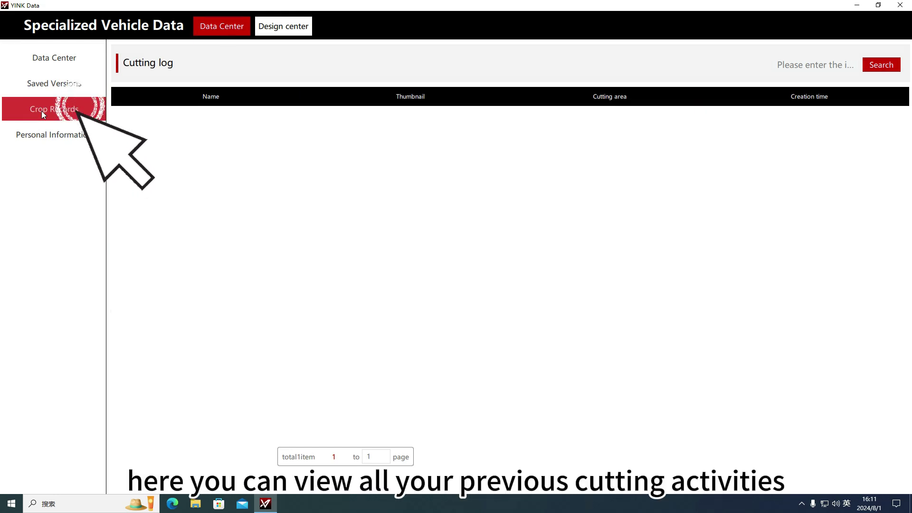
{"action": "left_click", "coordinate": [41, 135]}
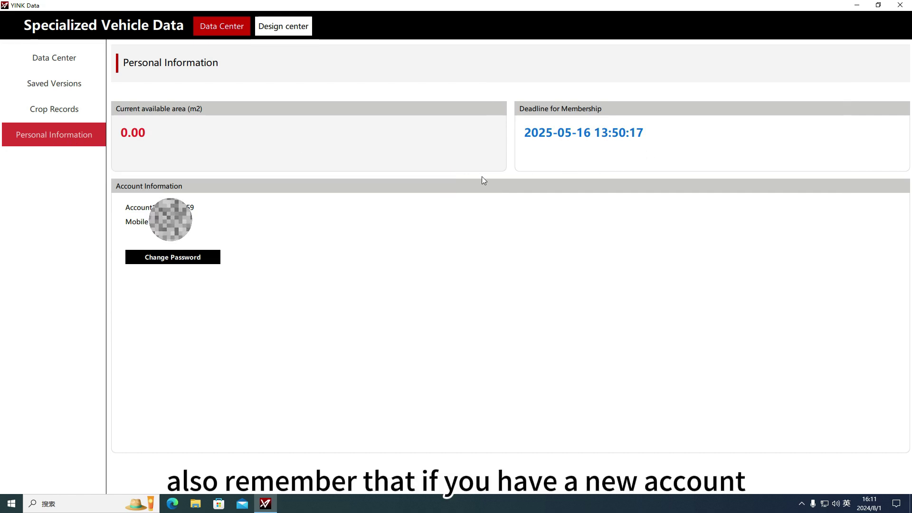
{"action": "left_click", "coordinate": [175, 258]}
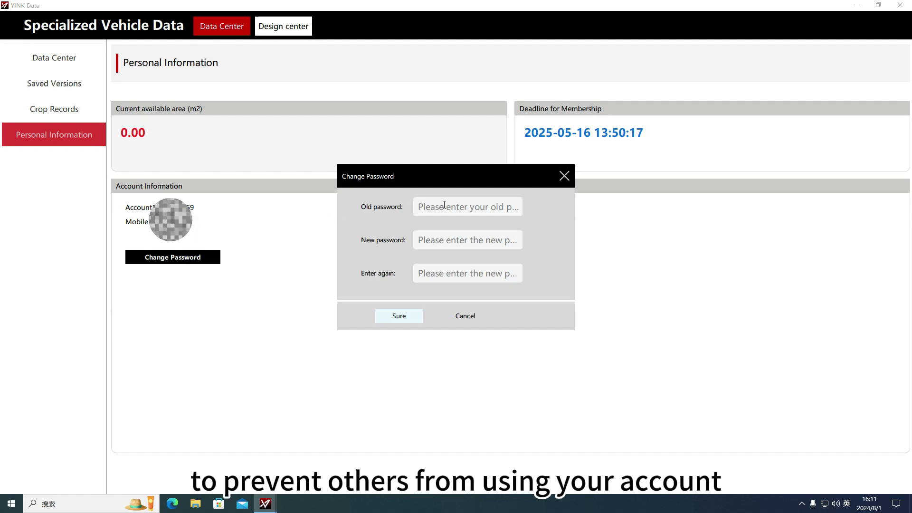
{"action": "left_click", "coordinate": [444, 206]}
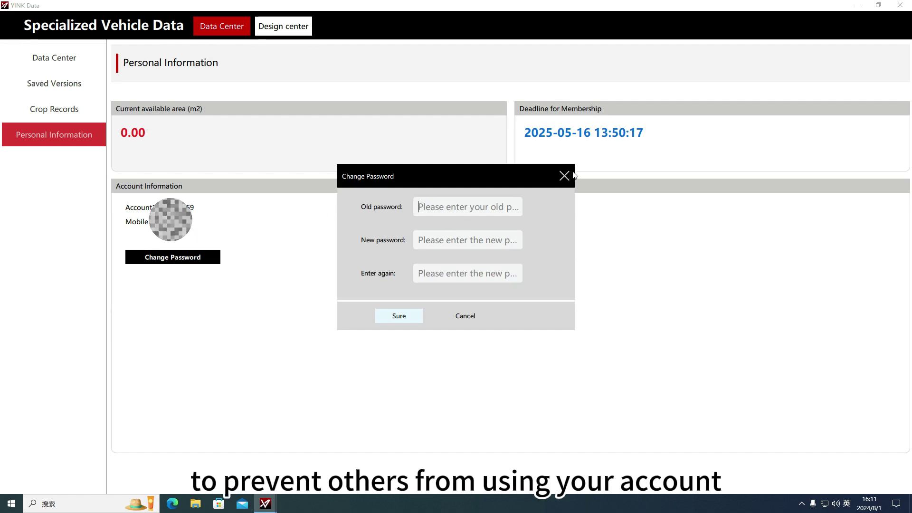
{"action": "left_click", "coordinate": [565, 176]}
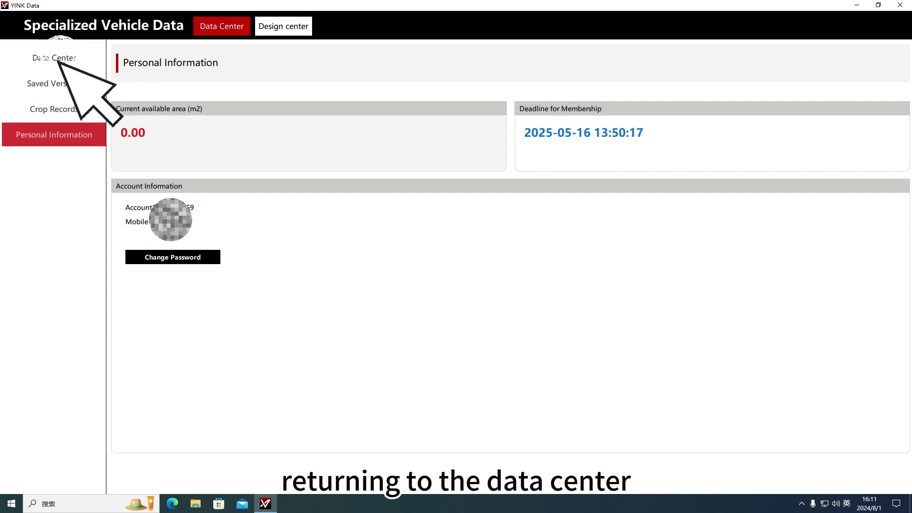
Filter the Data Center to Exterior Of Car, Mercedes Benz, and GLE SUV model and variant.
{"action": "left_click", "coordinate": [55, 58]}
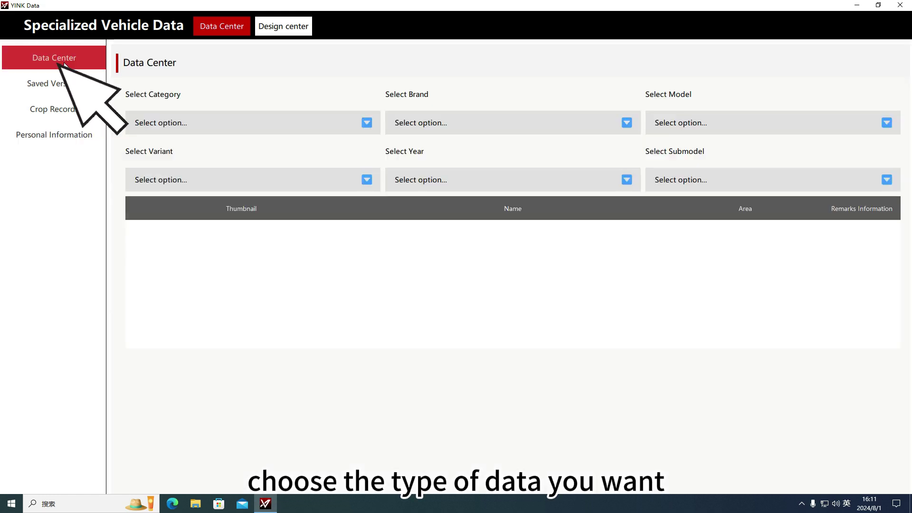
{"action": "left_click", "coordinate": [207, 124]}
{"action": "scroll", "coordinate": [210, 163], "scroll_direction": "down", "scroll_amount": 2}
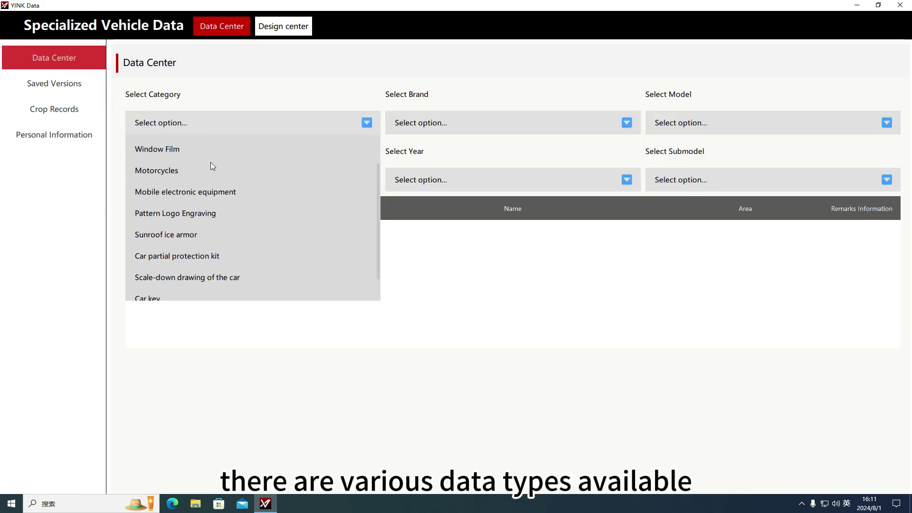
{"action": "scroll", "coordinate": [211, 164], "scroll_direction": "up", "scroll_amount": 2}
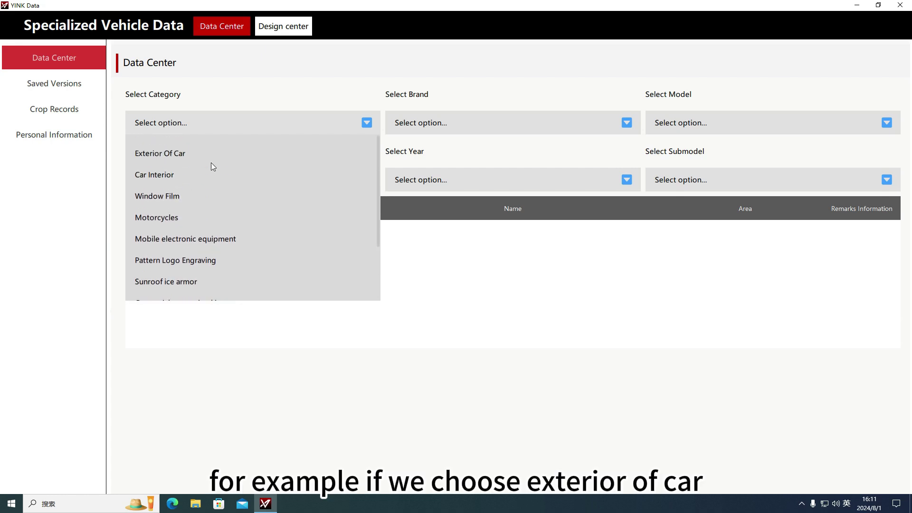
{"action": "left_click", "coordinate": [190, 144]}
{"action": "left_click", "coordinate": [447, 123]}
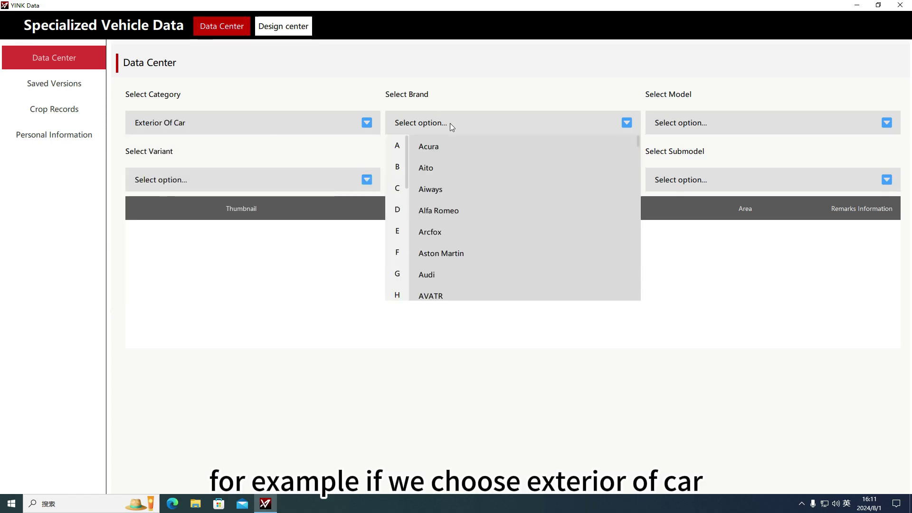
{"action": "scroll", "coordinate": [440, 162], "scroll_direction": "down", "scroll_amount": 2}
{"action": "scroll", "coordinate": [442, 164], "scroll_direction": "down", "scroll_amount": 2}
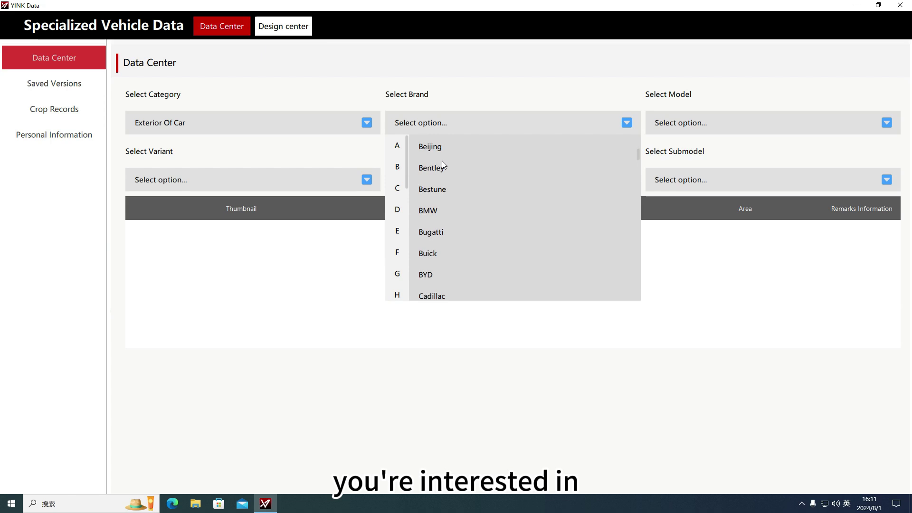
{"action": "scroll", "coordinate": [442, 165], "scroll_direction": "down", "scroll_amount": 1}
{"action": "scroll", "coordinate": [690, 175], "scroll_direction": "down", "scroll_amount": 3}
{"action": "scroll", "coordinate": [690, 176], "scroll_direction": "down", "scroll_amount": 3}
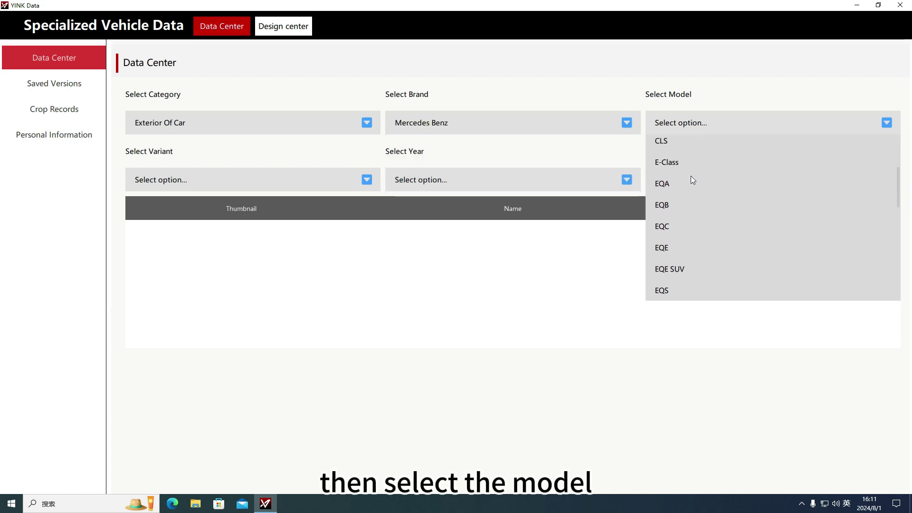
{"action": "scroll", "coordinate": [691, 178], "scroll_direction": "down", "scroll_amount": 3}
{"action": "left_click", "coordinate": [169, 227]}
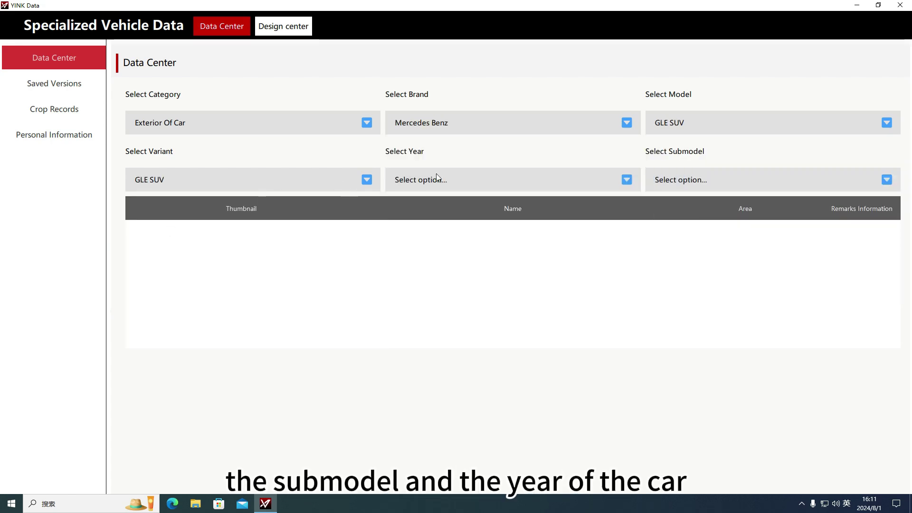
{"action": "left_click", "coordinate": [445, 179]}
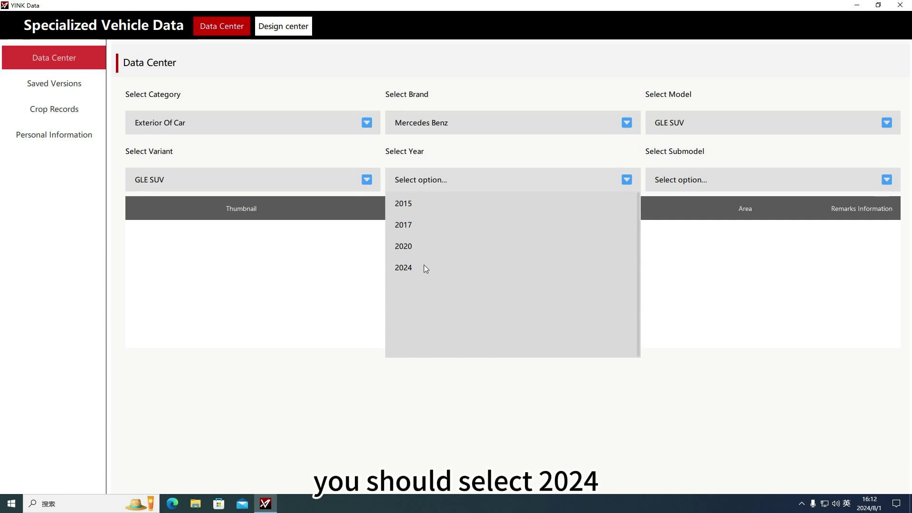
Select model year 2024 and the Deluxe submodel for the GLE SUV.
{"action": "left_click", "coordinate": [424, 268]}
{"action": "left_click", "coordinate": [692, 181]}
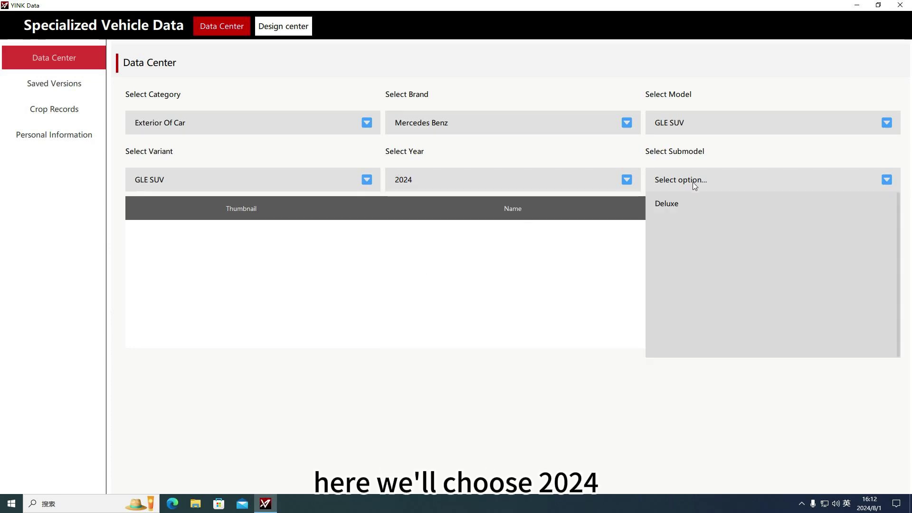
{"action": "left_click", "coordinate": [676, 206]}
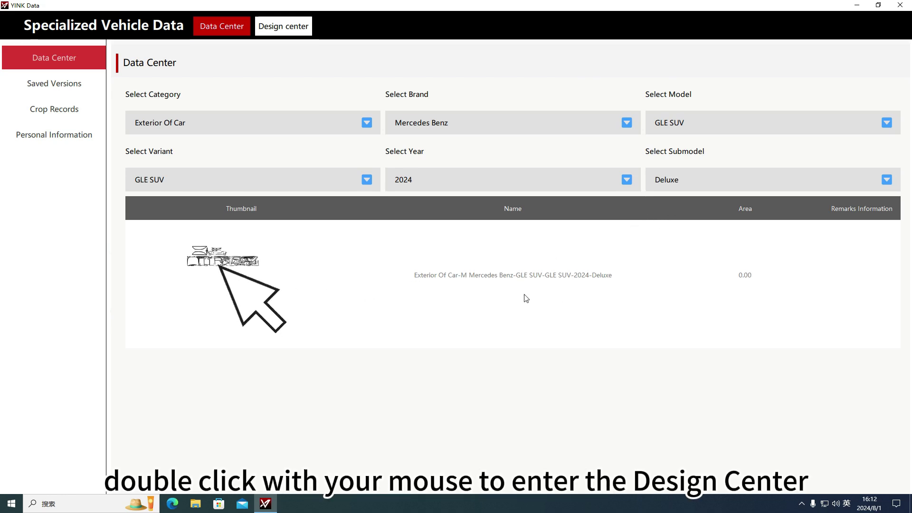
Open the Deluxe exterior pattern, move the curved right-side piece up and rotate it a quarter turn.
{"action": "double_click", "coordinate": [442, 303]}
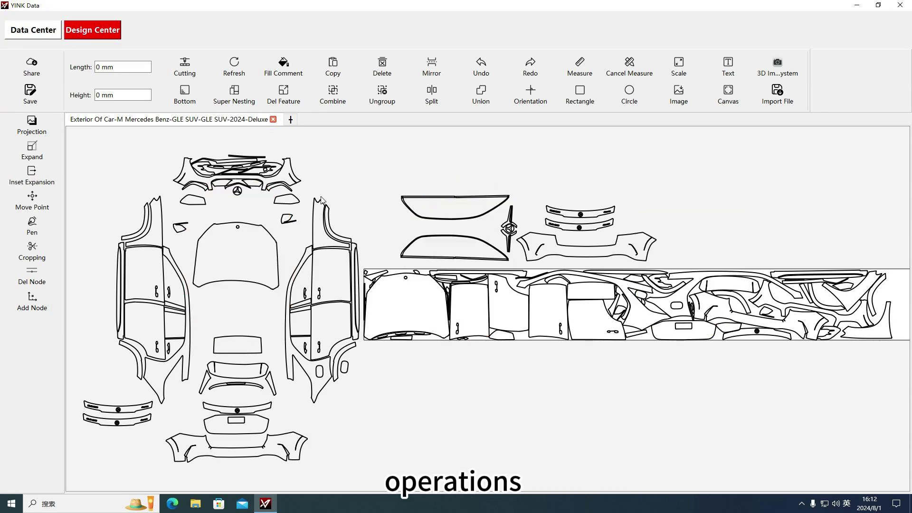
{"action": "left_click_drag", "start_coordinate": [302, 187], "coordinate": [369, 237]}
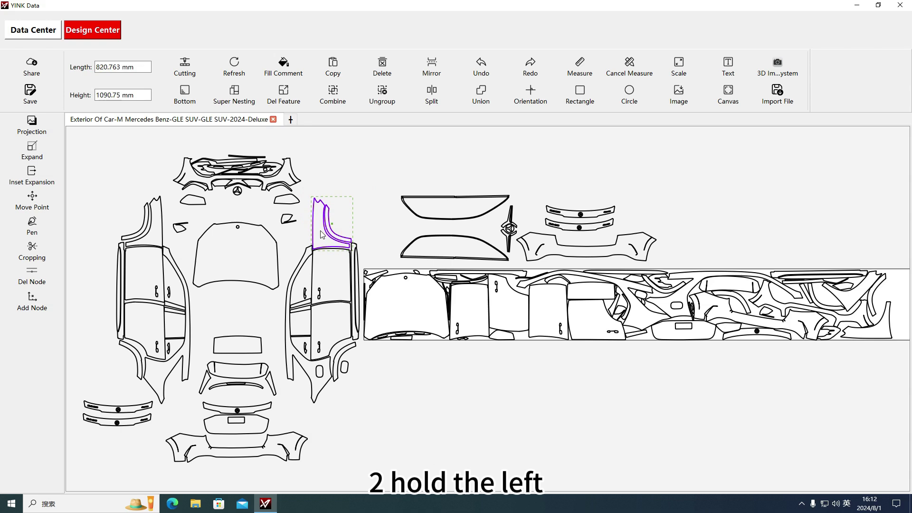
{"action": "left_click_drag", "start_coordinate": [320, 234], "coordinate": [338, 193]}
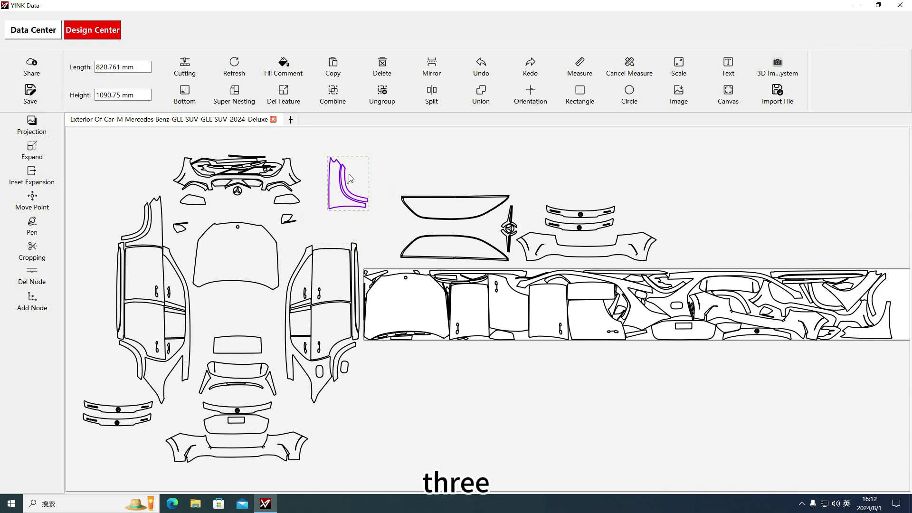
{"action": "left_click_drag", "start_coordinate": [375, 166], "coordinate": [388, 223]}
{"action": "right_click", "coordinate": [388, 223]}
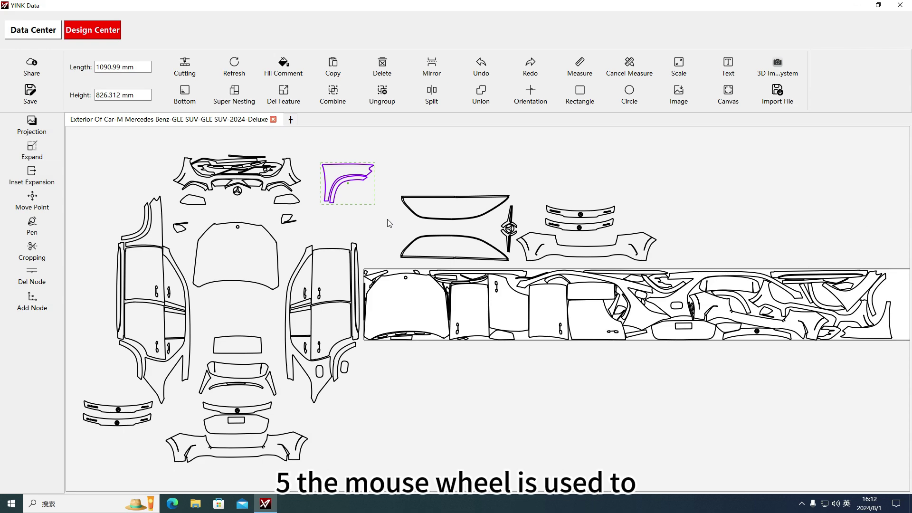
{"action": "scroll", "coordinate": [348, 183], "scroll_direction": "up", "scroll_amount": 2}
{"action": "scroll", "coordinate": [347, 182], "scroll_direction": "up", "scroll_amount": 2}
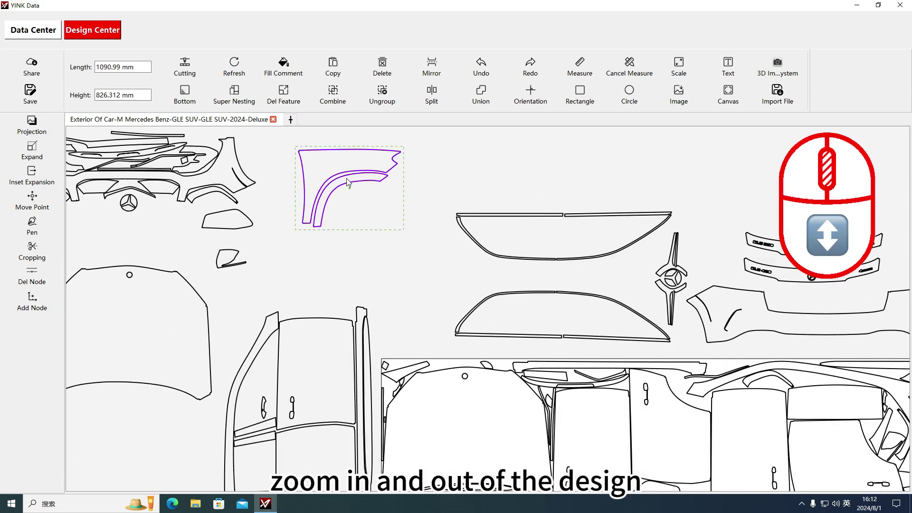
{"action": "scroll", "coordinate": [347, 182], "scroll_direction": "up", "scroll_amount": 2}
{"action": "scroll", "coordinate": [347, 183], "scroll_direction": "down", "scroll_amount": 2}
{"action": "scroll", "coordinate": [347, 183], "scroll_direction": "down", "scroll_amount": 2}
{"action": "scroll", "coordinate": [348, 187], "scroll_direction": "down", "scroll_amount": 2}
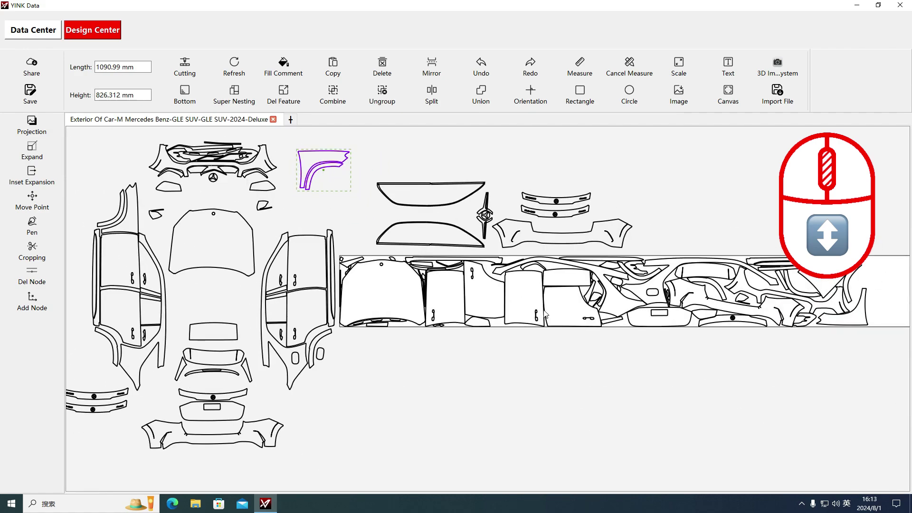
{"action": "scroll", "coordinate": [543, 313], "scroll_direction": "up", "scroll_amount": 2}
{"action": "scroll", "coordinate": [542, 312], "scroll_direction": "up", "scroll_amount": 2}
{"action": "scroll", "coordinate": [543, 312], "scroll_direction": "down", "scroll_amount": 2}
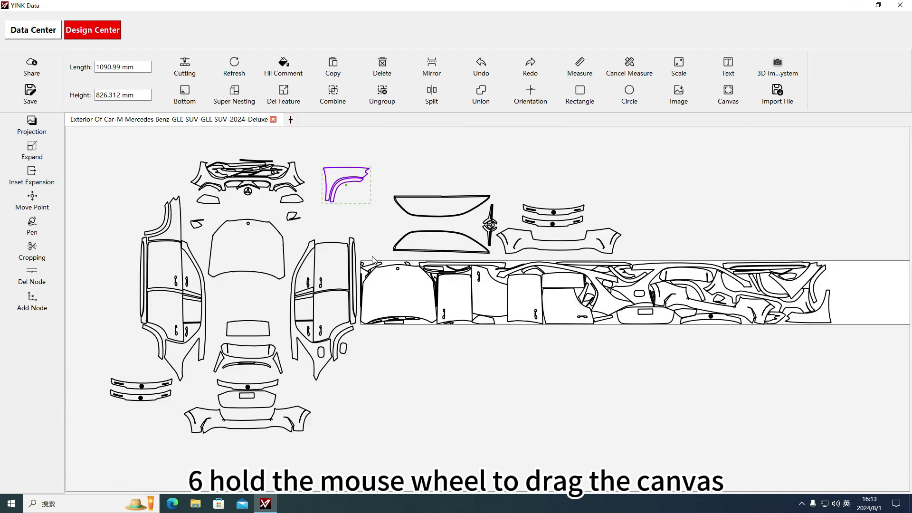
{"action": "mouse_move", "coordinate": [544, 313]}
{"action": "left_mouse_down"}
{"action": "mouse_move", "coordinate": [618, 275]}
{"action": "mouse_move", "coordinate": [707, 267]}
{"action": "mouse_move", "coordinate": [306, 265]}
{"action": "mouse_move", "coordinate": [459, 277]}
{"action": "left_mouse_up"}
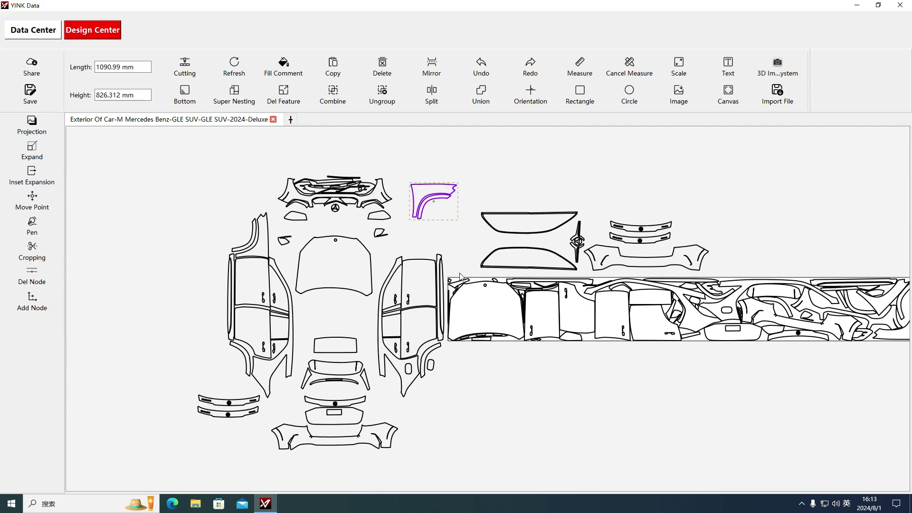